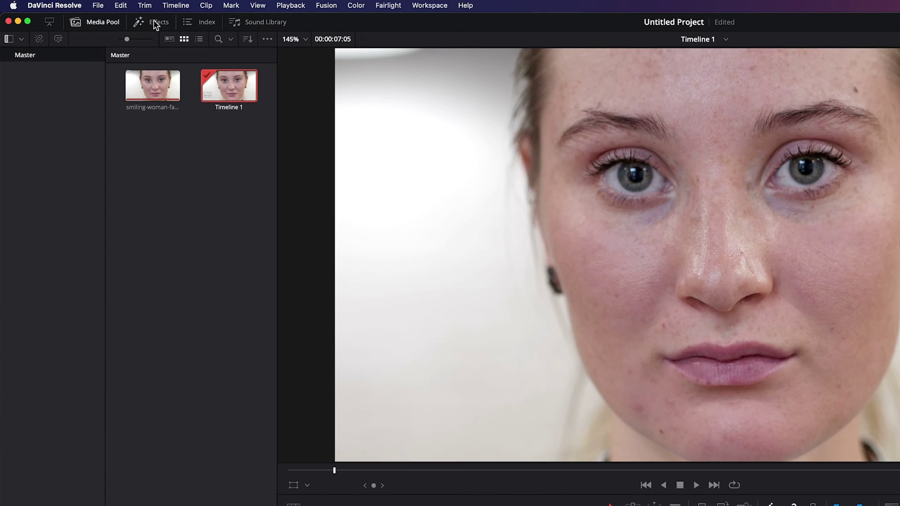
Show the Effects library next to Timeline 1 on the Edit page
left_click(153, 21)
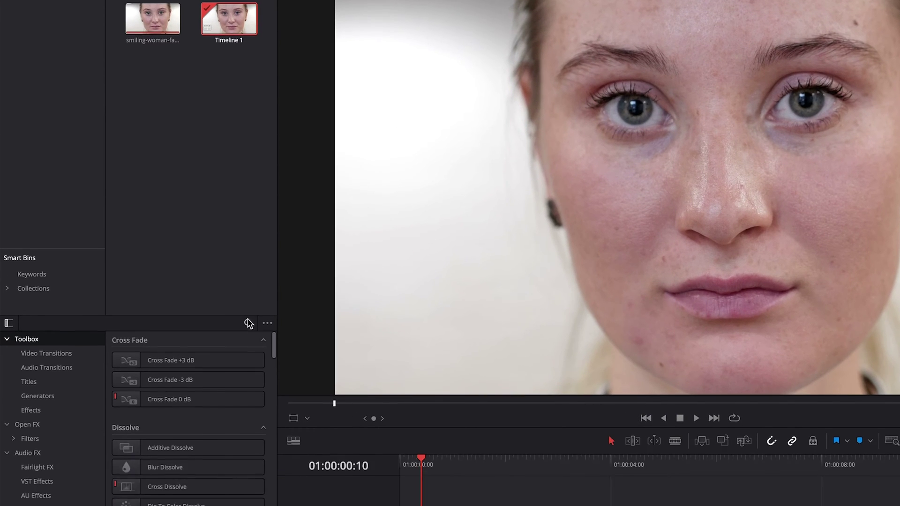
Search the Effects library for 'bea' and filter to Open FX to find Beauty
left_click(249, 323)
type("bea")
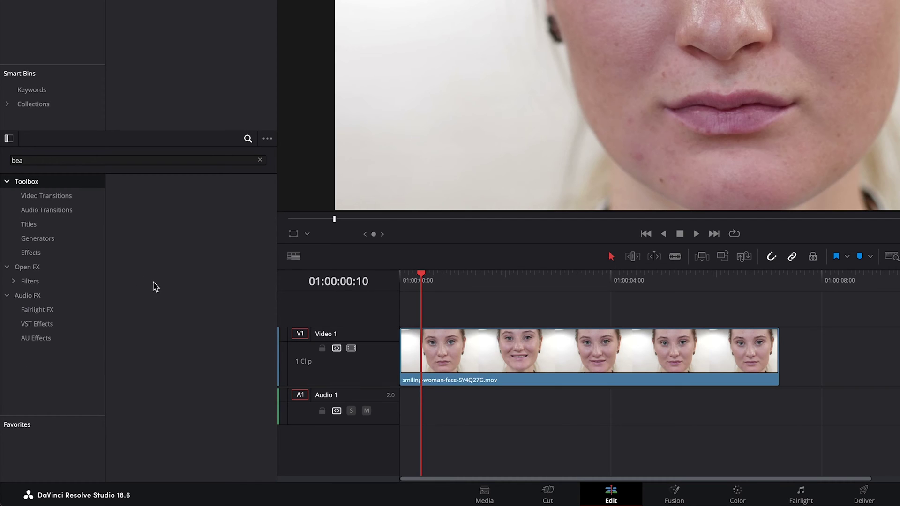
left_click(28, 270)
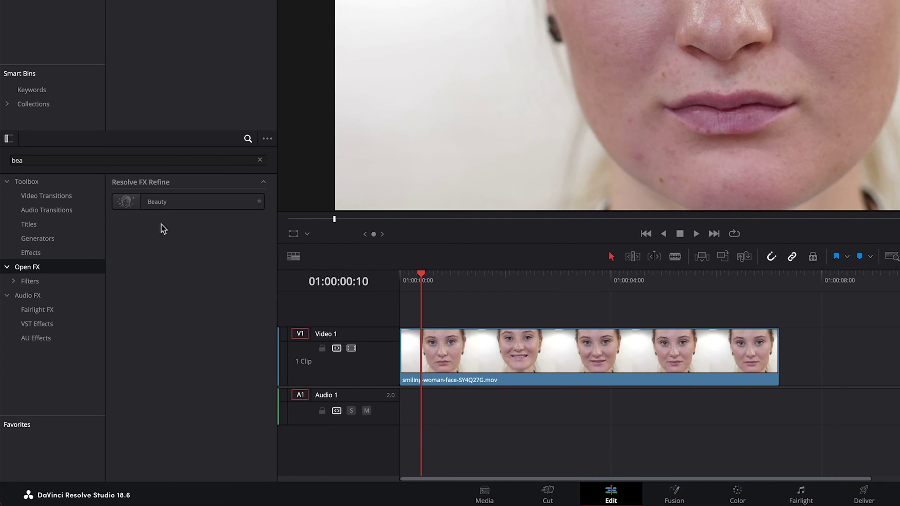
left_click(33, 160)
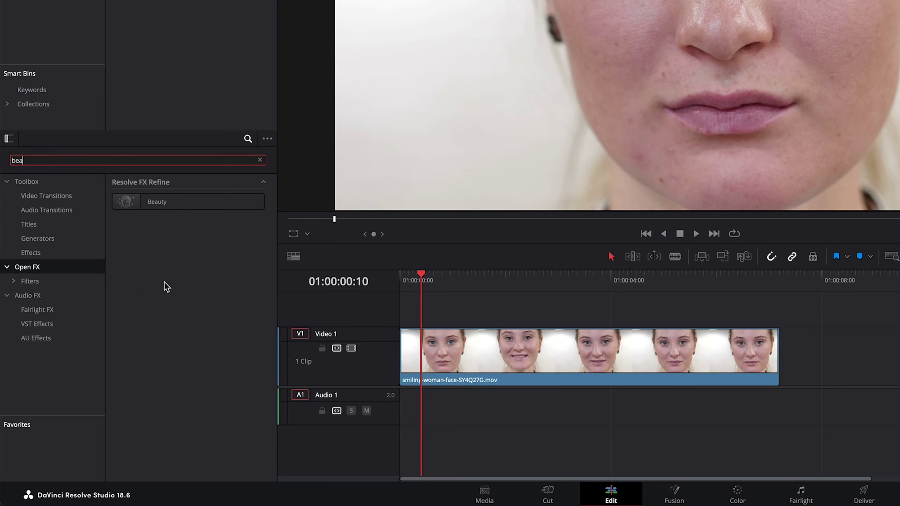
Drag the Beauty effect onto the V1 face clip and show its Inspector settings
left_click_drag(154, 202, 448, 358)
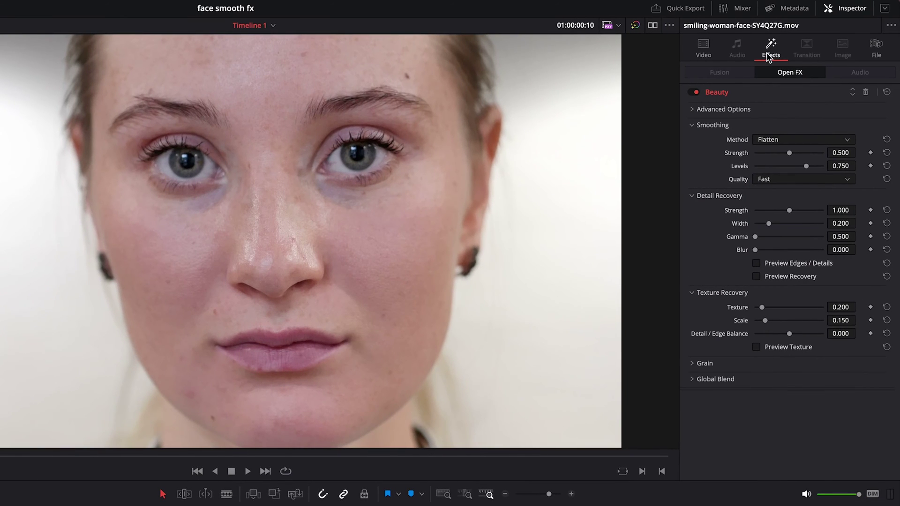
left_click(703, 55)
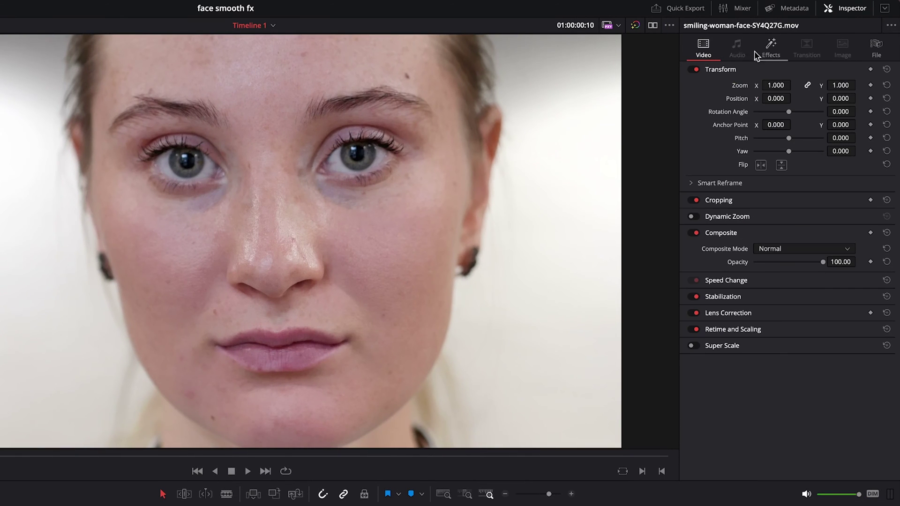
left_click(771, 47)
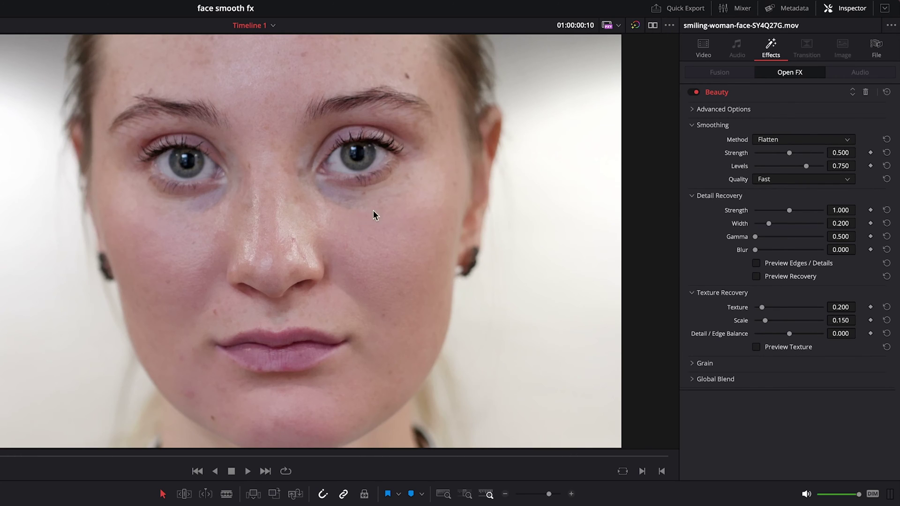
Toggle Beauty off and on several times to compare, leaving it enabled
left_click(692, 93)
left_click(693, 94)
left_click(693, 93)
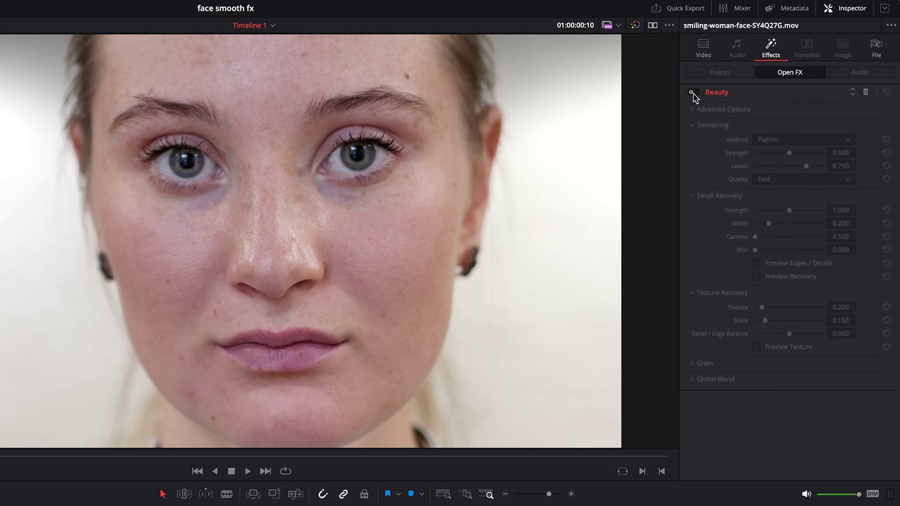
left_click(693, 93)
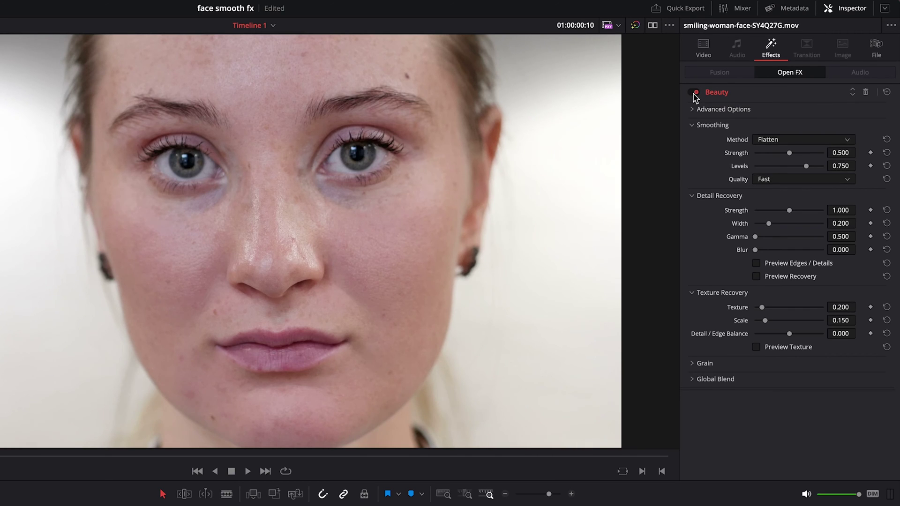
left_click(692, 94)
left_click(693, 93)
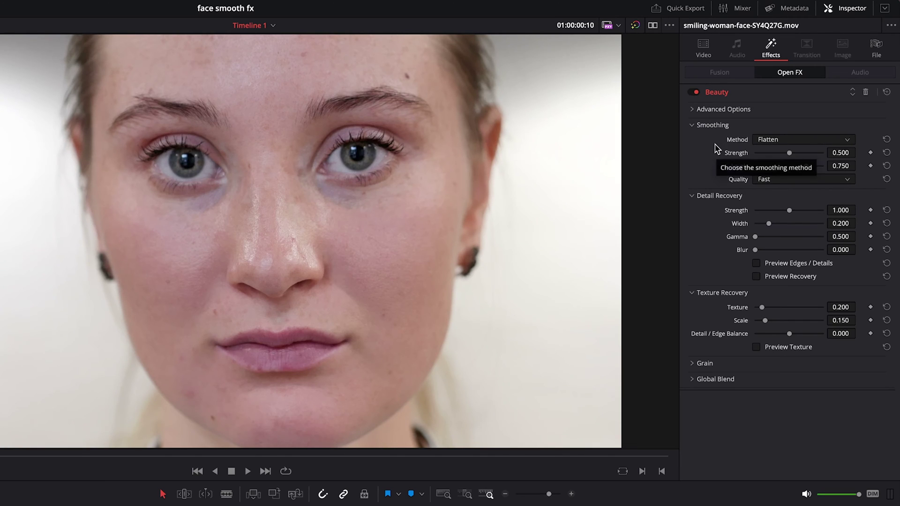
Expand Beauty's Advanced Options and keep Ultra Beauty as the operating mode
left_click(695, 111)
left_click(775, 125)
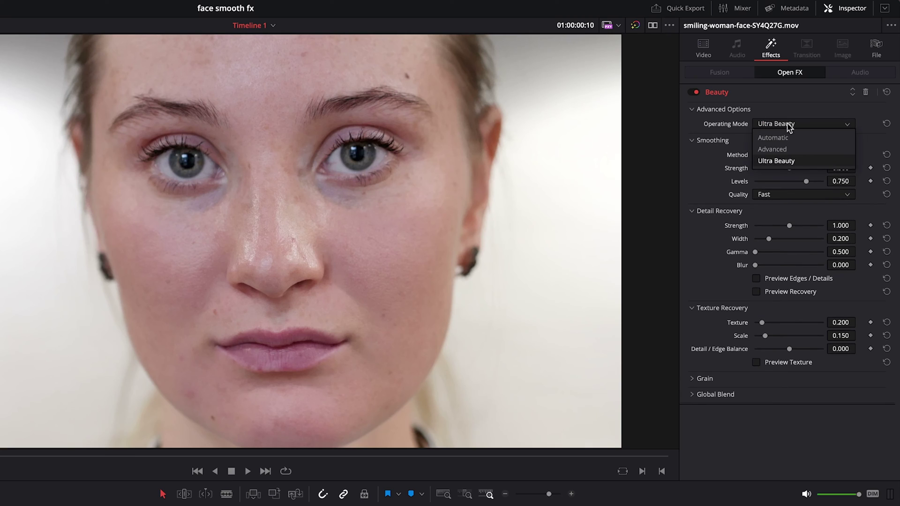
left_click(780, 162)
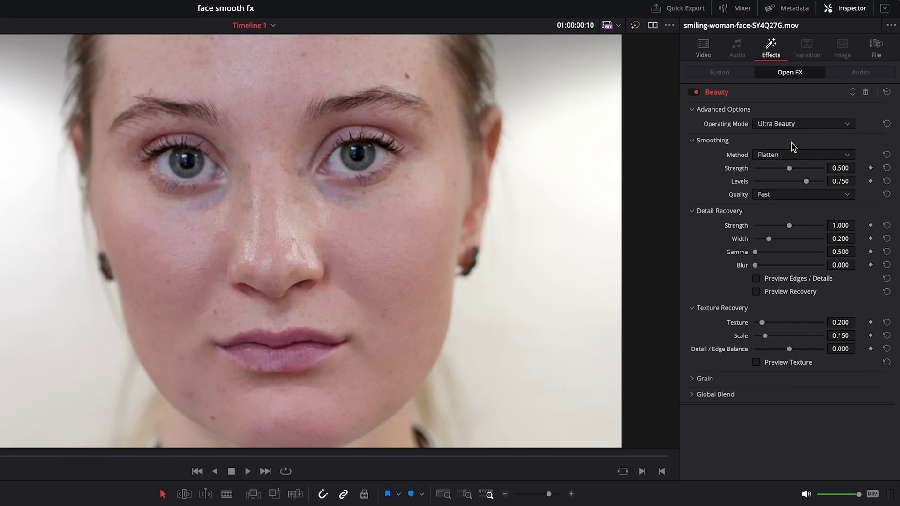
Try the Filter smoothing method, then switch back to Flatten
left_click(780, 157)
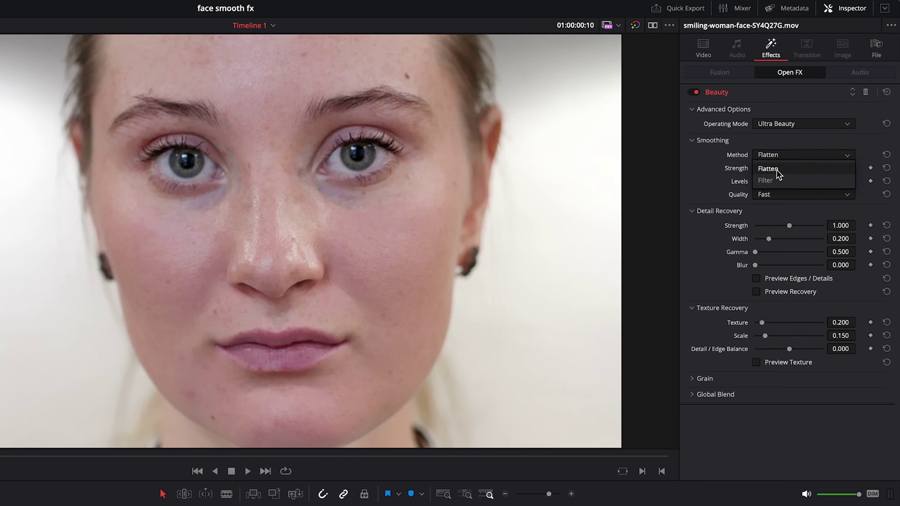
left_click(778, 182)
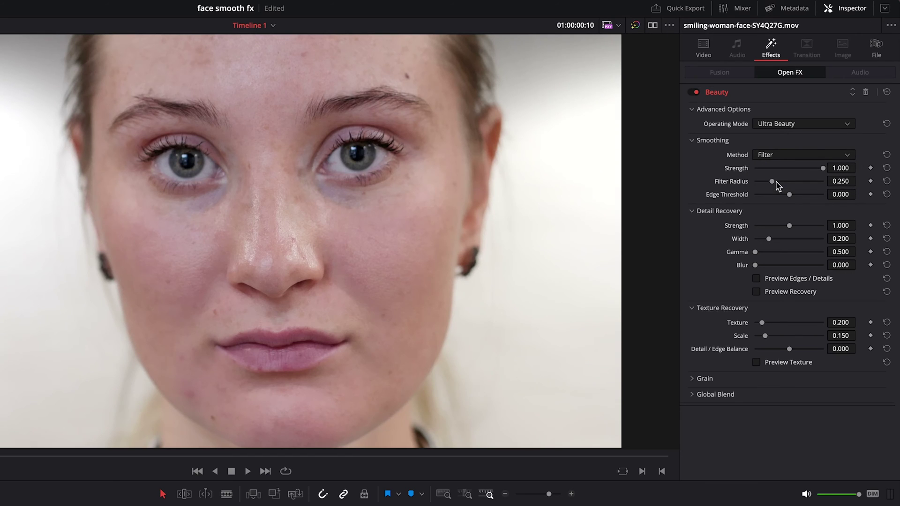
left_click(780, 154)
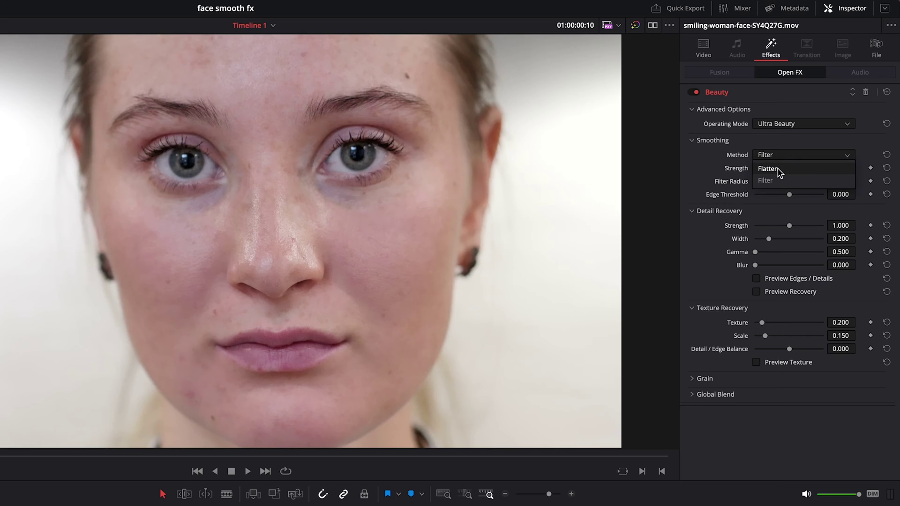
left_click(779, 170)
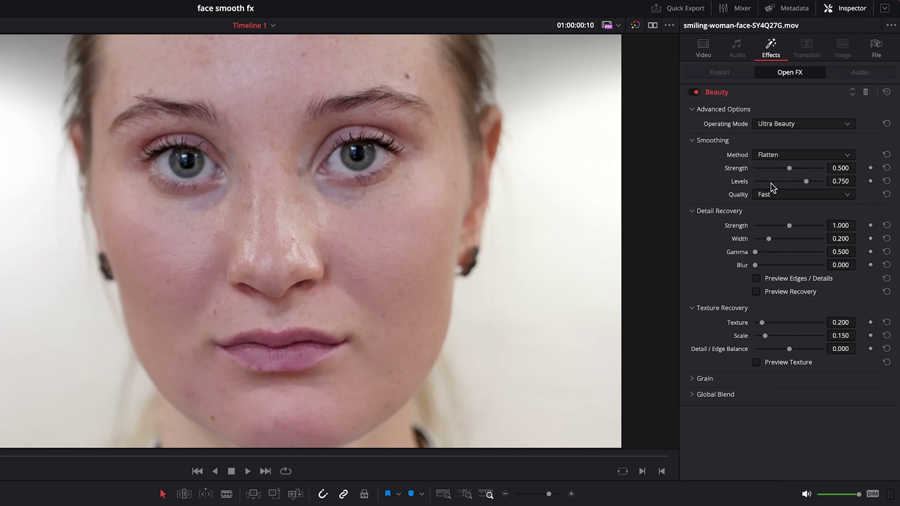
Drag Smoothing Strength to 0.775 and Levels to 0.651, and pick Full quality
left_click_drag(789, 169, 749, 175)
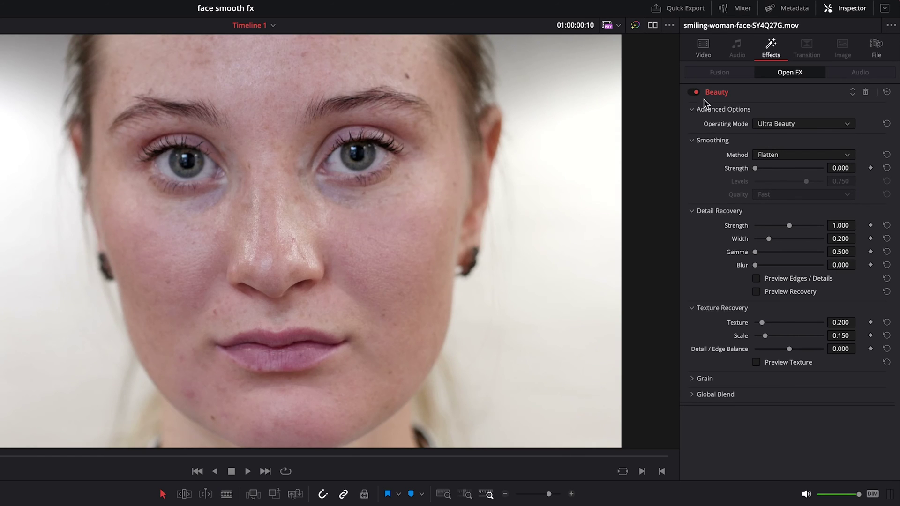
left_click_drag(754, 170, 857, 173)
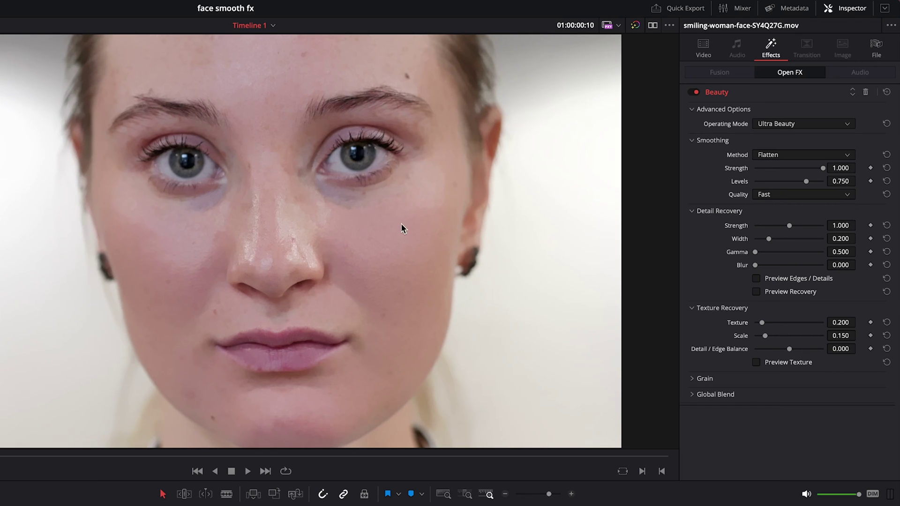
mouse_move(819, 170)
left_mouse_down()
mouse_move(778, 169)
mouse_move(808, 169)
left_mouse_up()
mouse_move(806, 182)
left_mouse_down()
mouse_move(831, 188)
mouse_move(779, 187)
mouse_move(799, 184)
left_mouse_up()
left_click(783, 196)
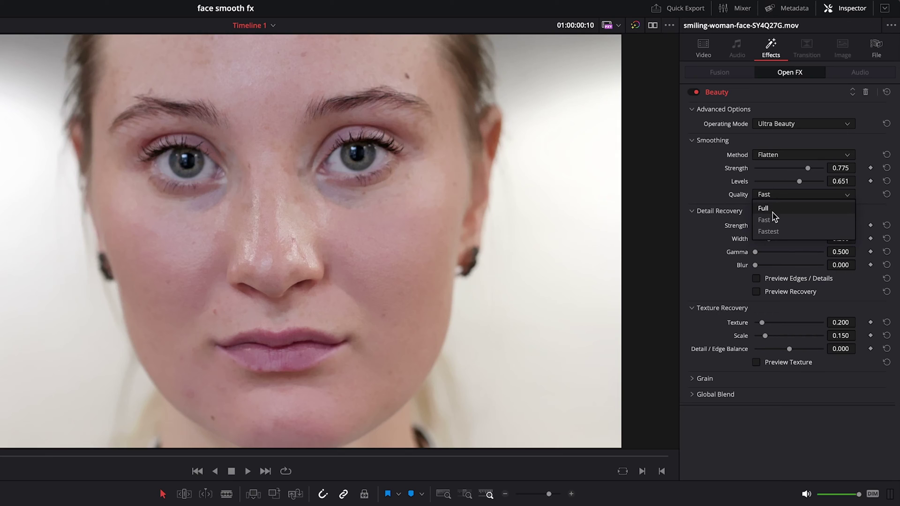
left_click(769, 209)
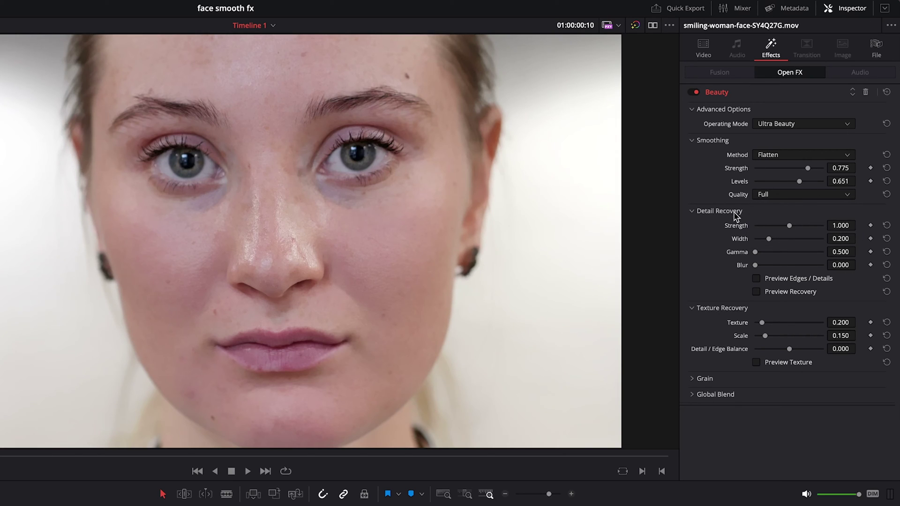
Lower Detail Recovery strength to 0.884 and save the project
mouse_move(789, 225)
left_mouse_down()
mouse_move(839, 227)
mouse_move(787, 227)
left_mouse_up()
key("ctrl+s")
mouse_move(788, 227)
left_mouse_down()
mouse_move(771, 227)
mouse_move(784, 226)
left_mouse_up()
key("ctrl+s")
Test Detail Recovery gamma at maximum, reset it to 0.500, and set Texture to 0.341
left_click_drag(756, 253, 822, 253)
left_click_drag(823, 251, 754, 252)
left_click_drag(761, 322, 712, 315)
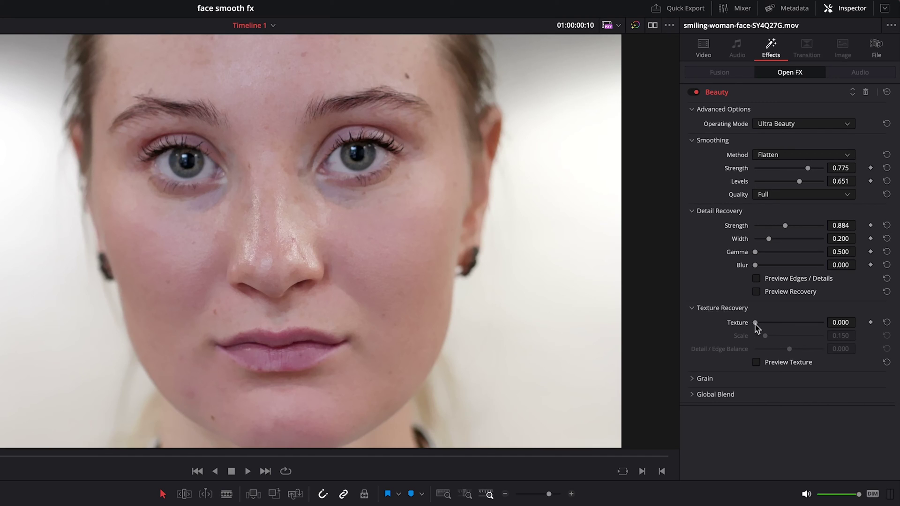
mouse_move(754, 324)
left_mouse_down()
mouse_move(781, 325)
mouse_move(766, 327)
left_mouse_up()
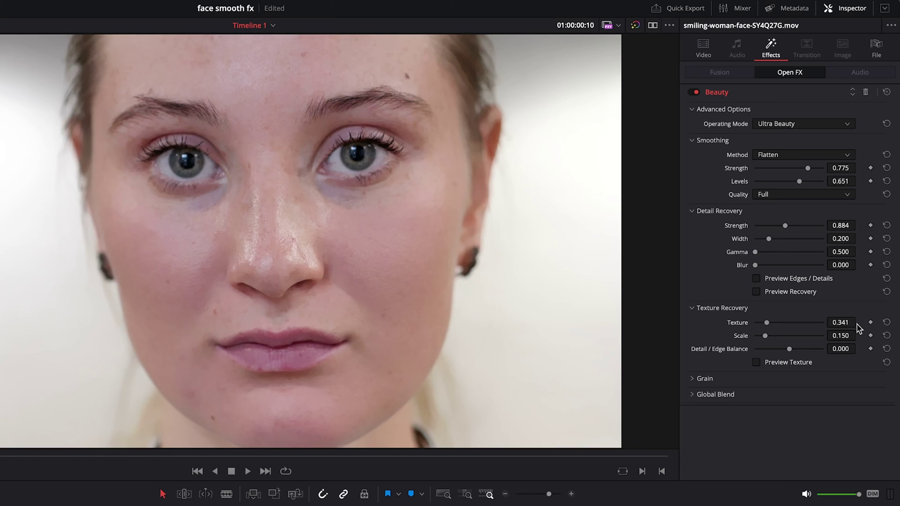
Bypass Beauty to compare the original skin, re-enable it, and save
left_click(695, 93)
left_click(694, 93)
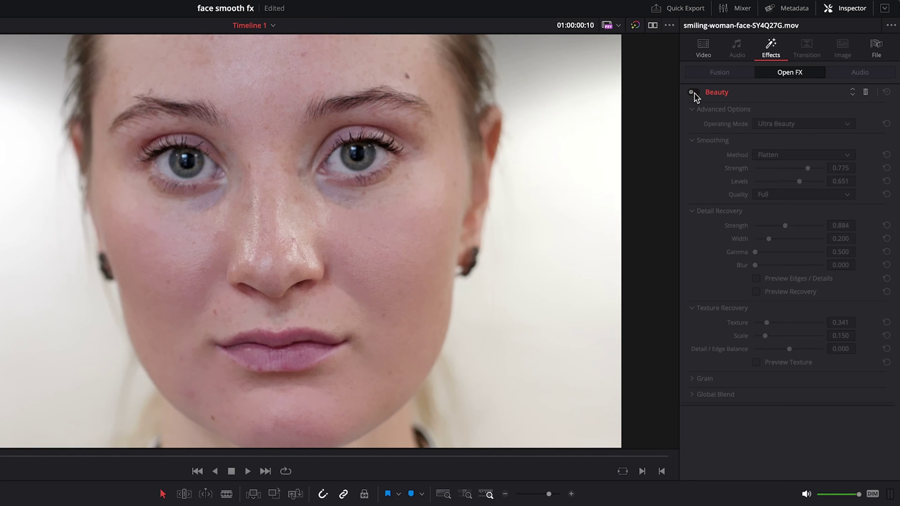
left_click(694, 93)
key("ctrl+s")
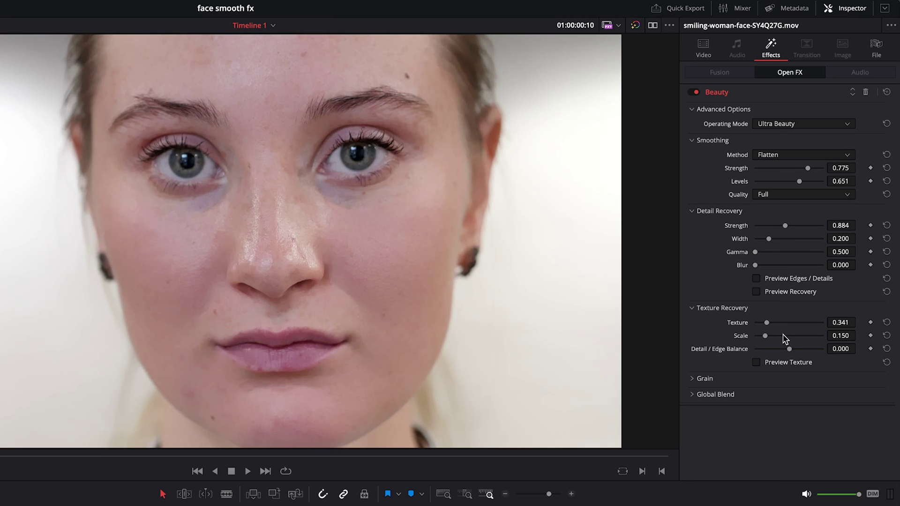
Reduce Texture Recovery texture to 0.264 and scale to 0.108, then save
left_click_drag(766, 323, 764, 328)
left_click_drag(764, 336, 761, 336)
key("ctrl+s")
Expand Global Blend, compare Blend at 0 and 1, and settle it at 0.899
left_click(694, 379)
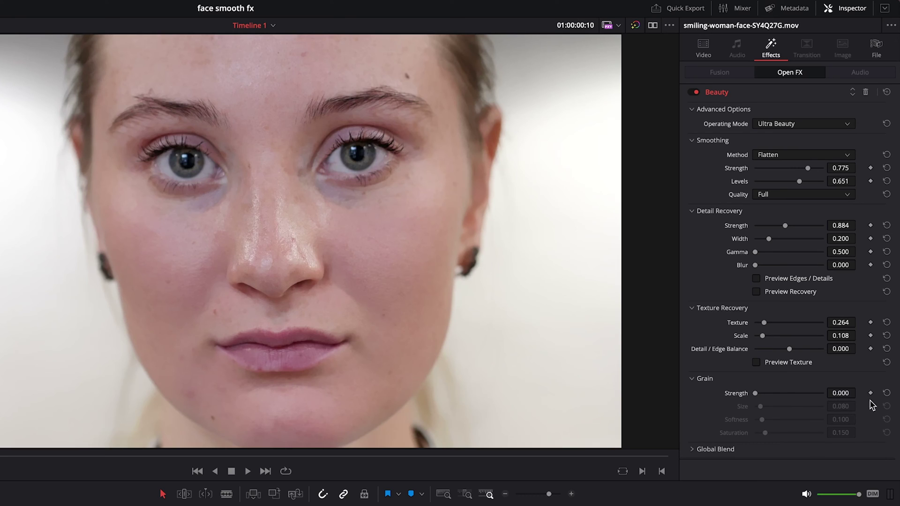
left_click(693, 379)
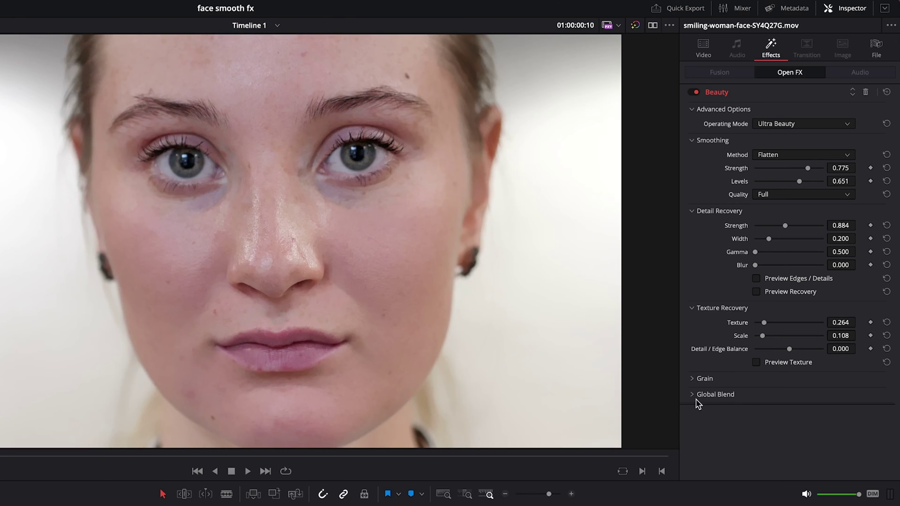
left_click(693, 397)
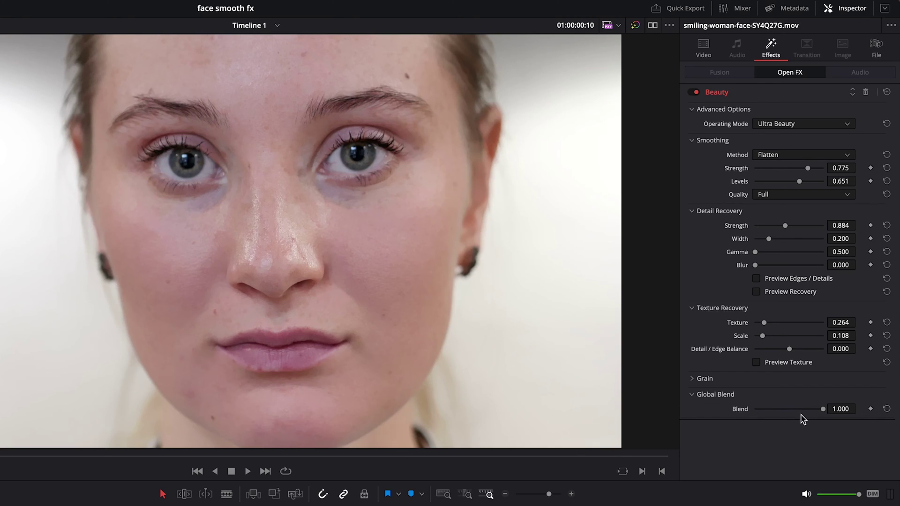
left_click_drag(800, 415, 733, 412)
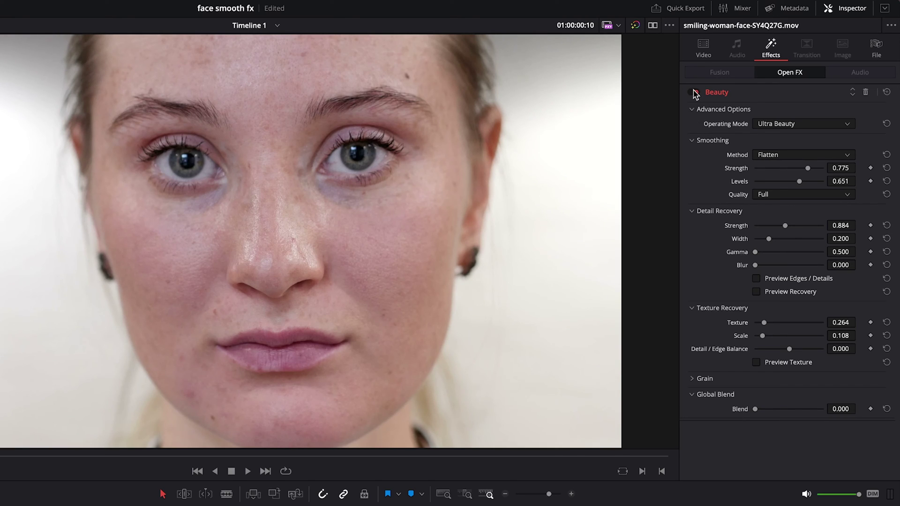
left_click_drag(761, 408, 844, 415)
mouse_move(825, 412)
left_mouse_down()
mouse_move(760, 410)
mouse_move(816, 410)
left_mouse_up()
key("ctrl+z")
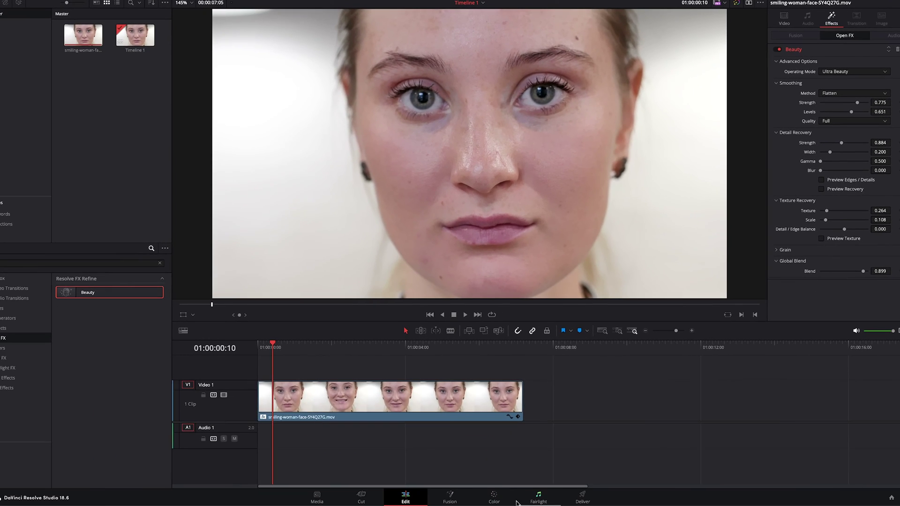
left_click(494, 498)
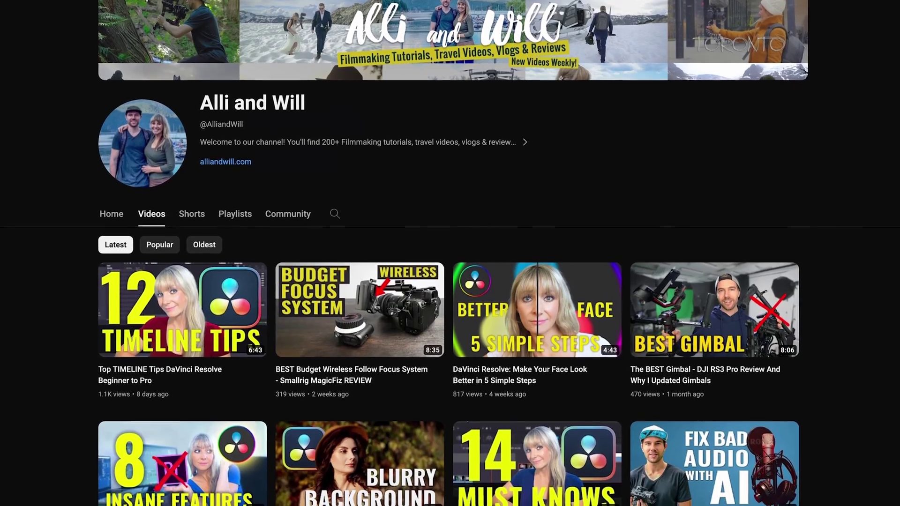
Scroll the channel's Videos grid down to its older DaVinci Resolve tutorials
scroll(449, 253, "down", 10)
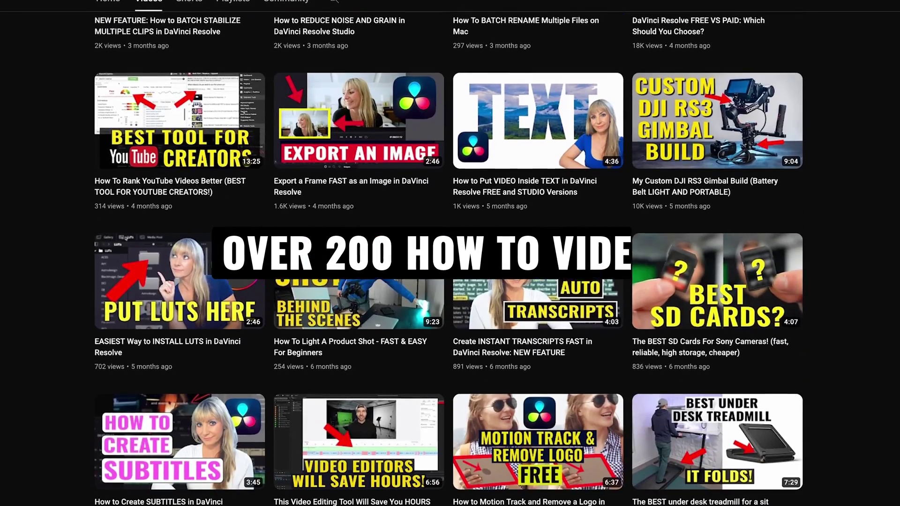
scroll(450, 253, "down", 10)
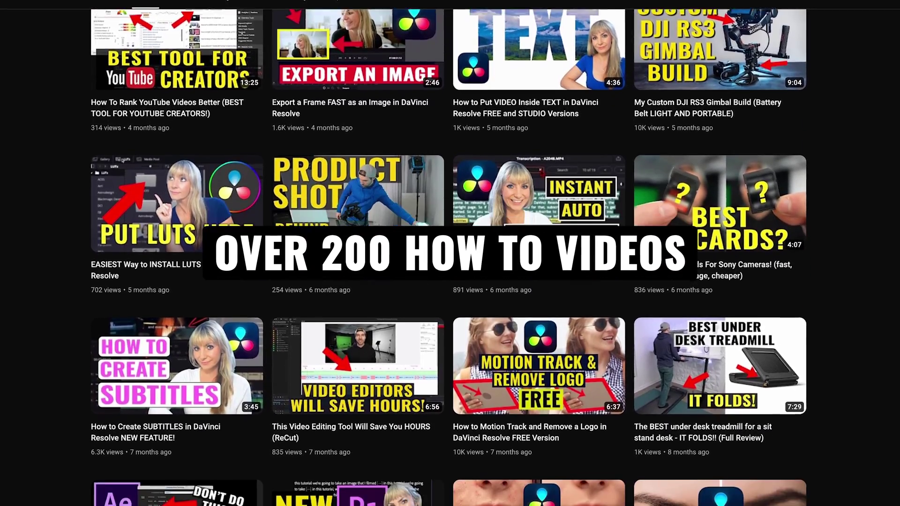
scroll(449, 253, "down", 3)
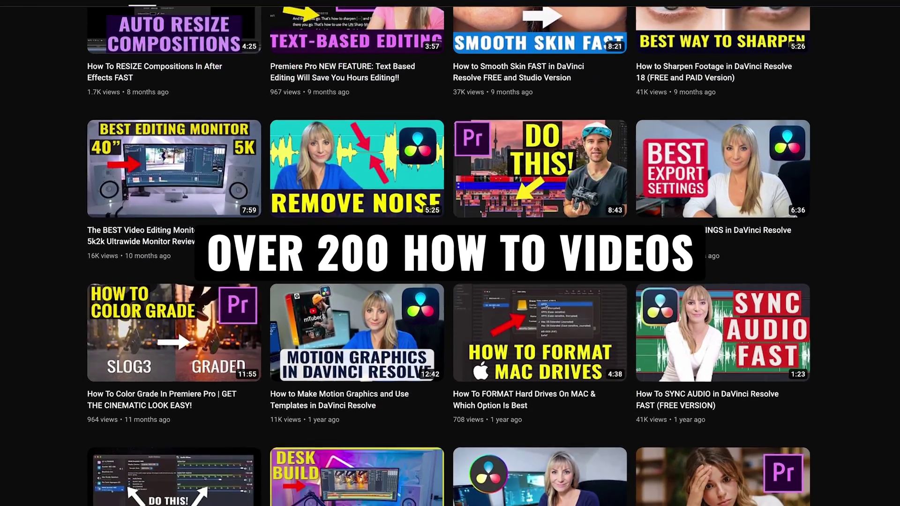